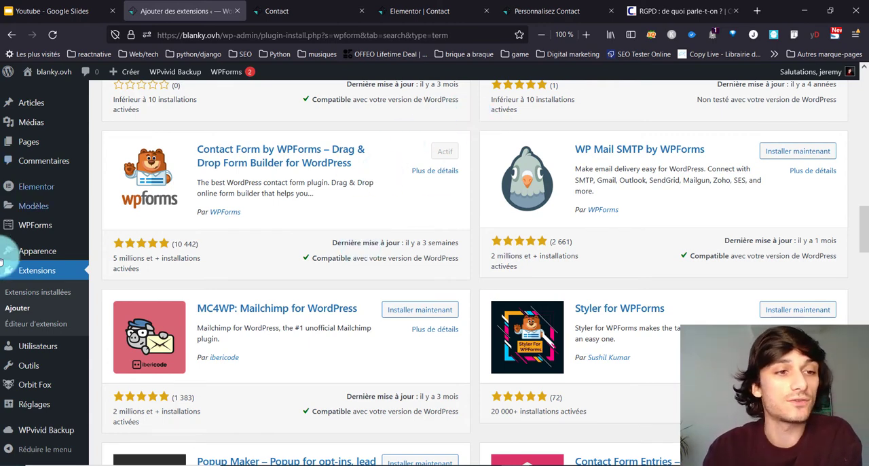
# Step: Open the existing Contact Form from the WPForms list for editing and browse the standard and advanced fields available
pyautogui.moveTo(55, 224)
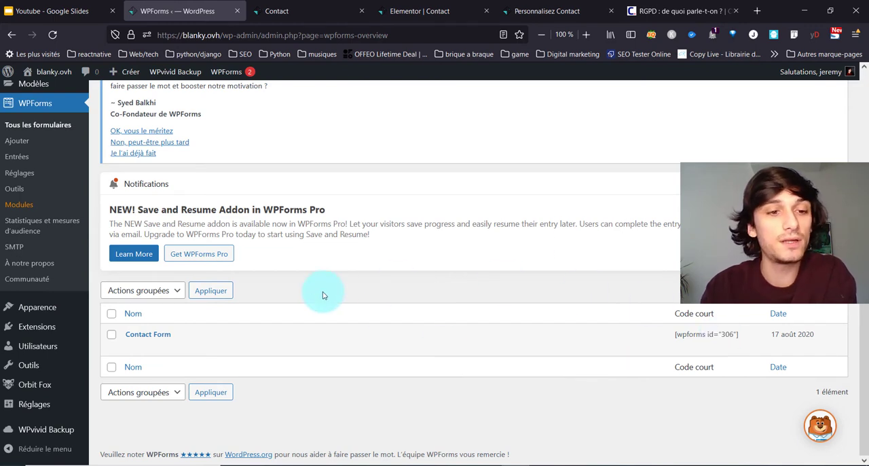
pyautogui.moveTo(259, 338)
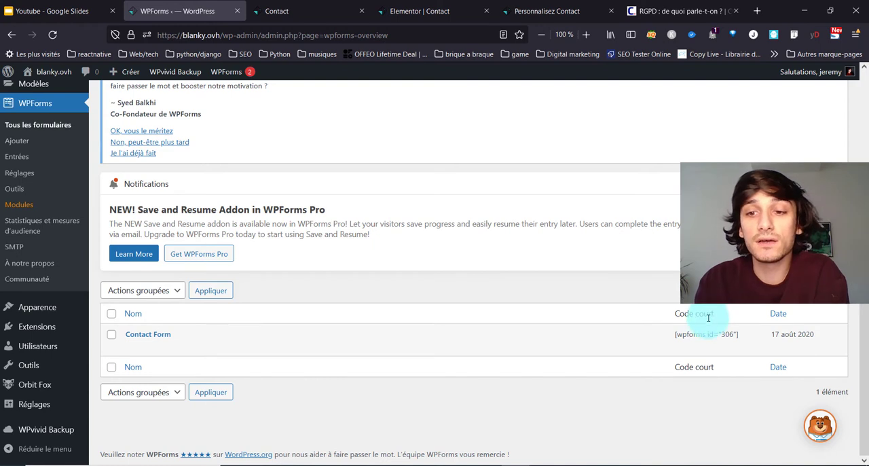
pyautogui.moveTo(697, 329)
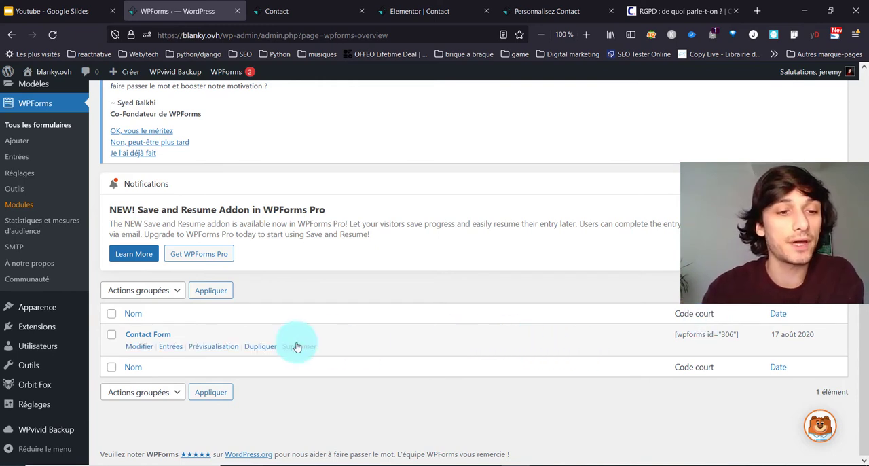
pyautogui.click(141, 345)
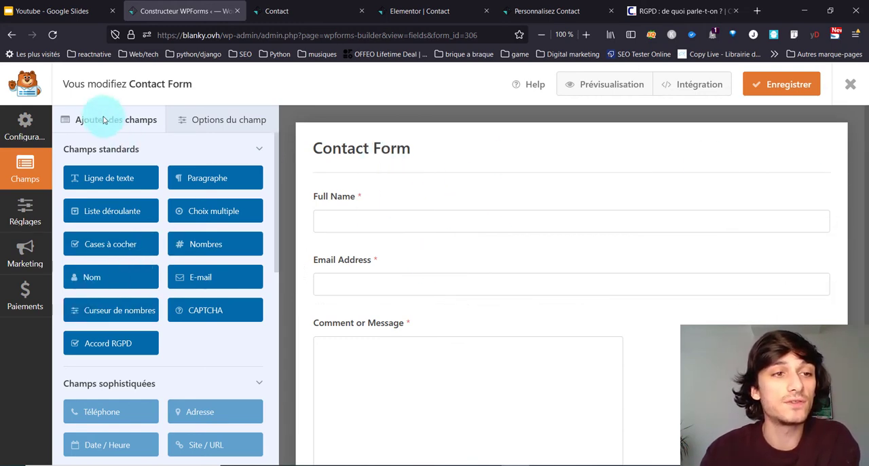
pyautogui.scroll(-3, 143, 339)
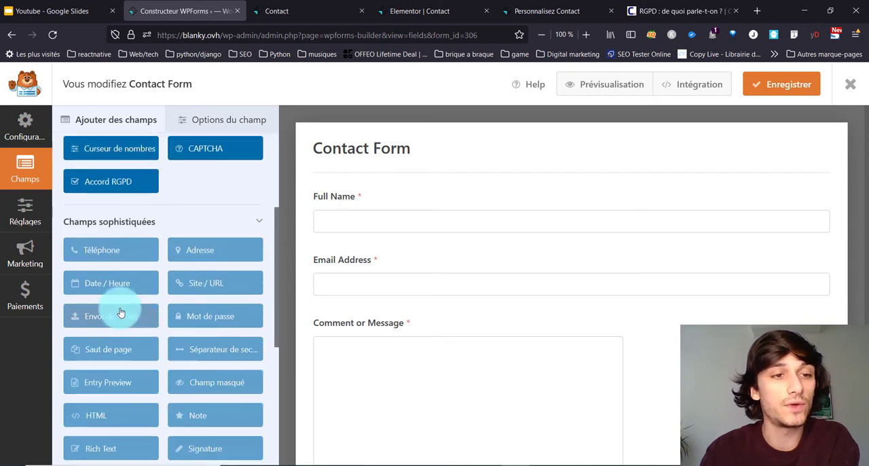
pyautogui.scroll(3, 120, 313)
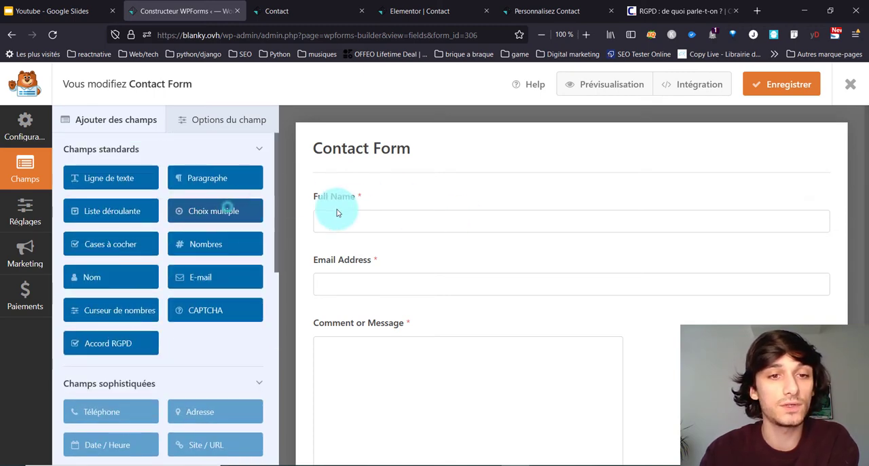
# Step: Try out a Choix multiple field above the Full Name field and delete it from the form
pyautogui.moveTo(337, 212); pyautogui.dragTo(341, 249)
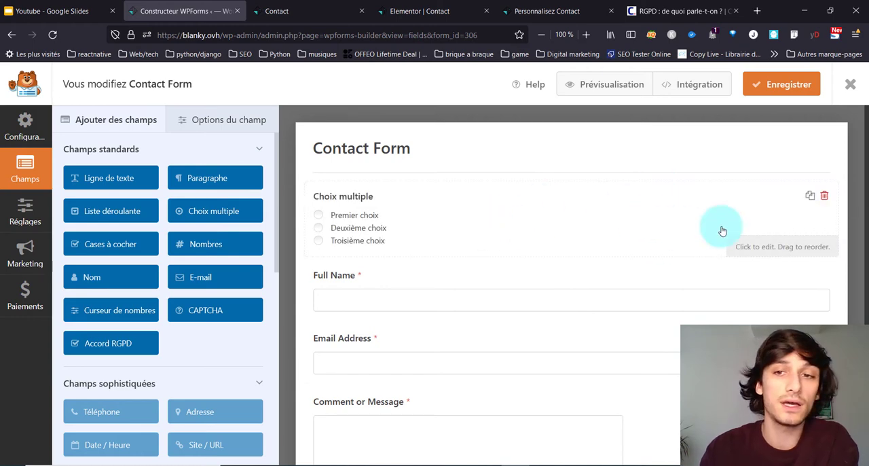
pyautogui.click(827, 198)
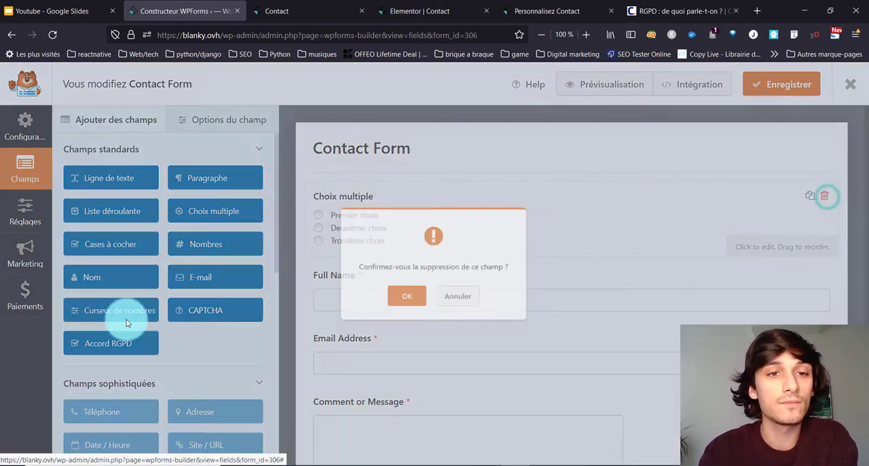
pyautogui.click(403, 313)
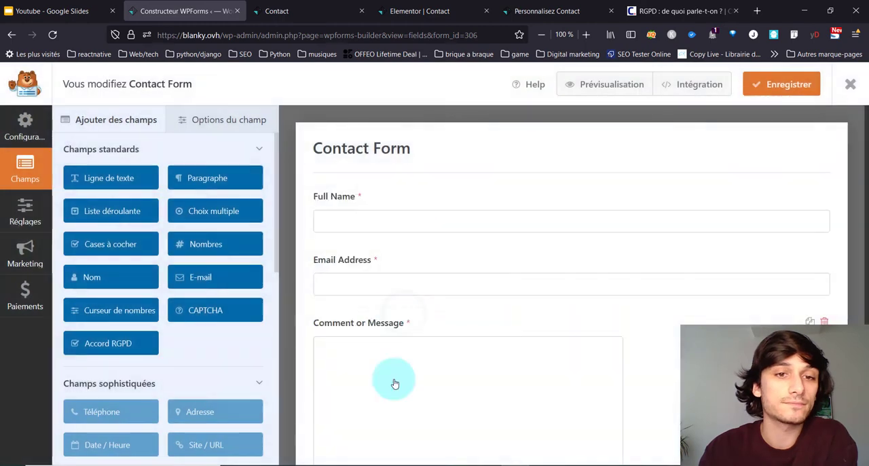
# Step: Change the label of the Full Name field to "Nom & Prénom"
pyautogui.click(345, 231)
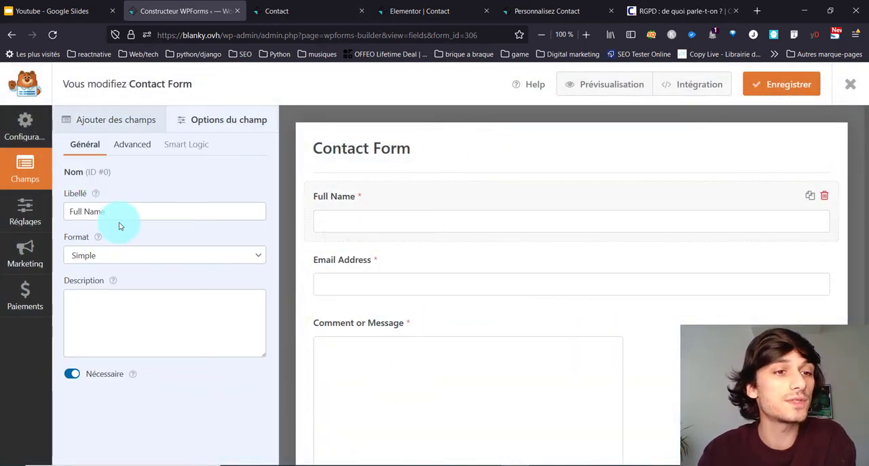
pyautogui.moveTo(140, 217); pyautogui.dragTo(57, 217)
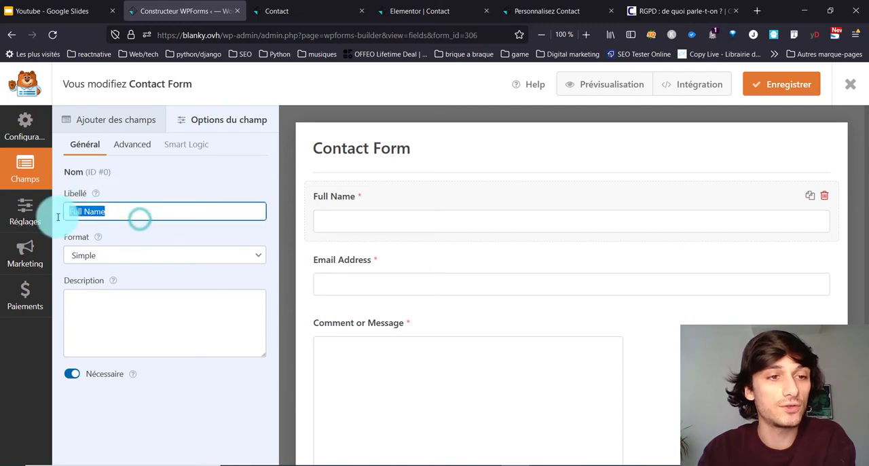
pyautogui.write('No')
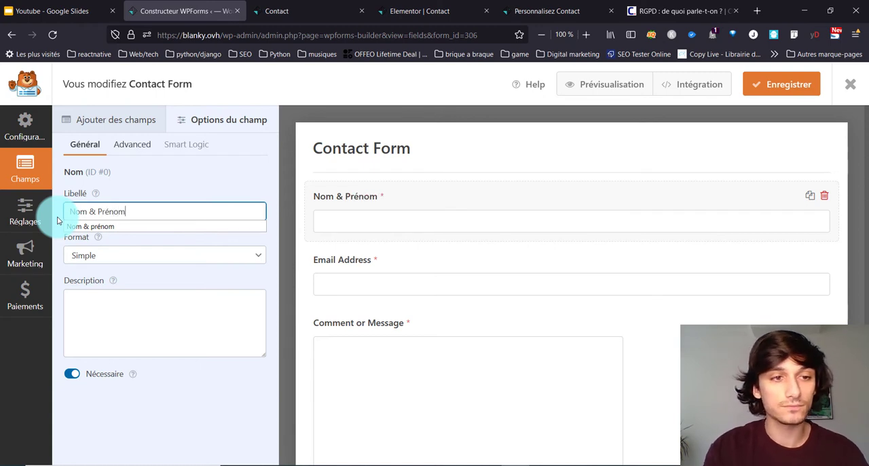
pyautogui.write('m & Prénom')
pyautogui.click(58, 220)
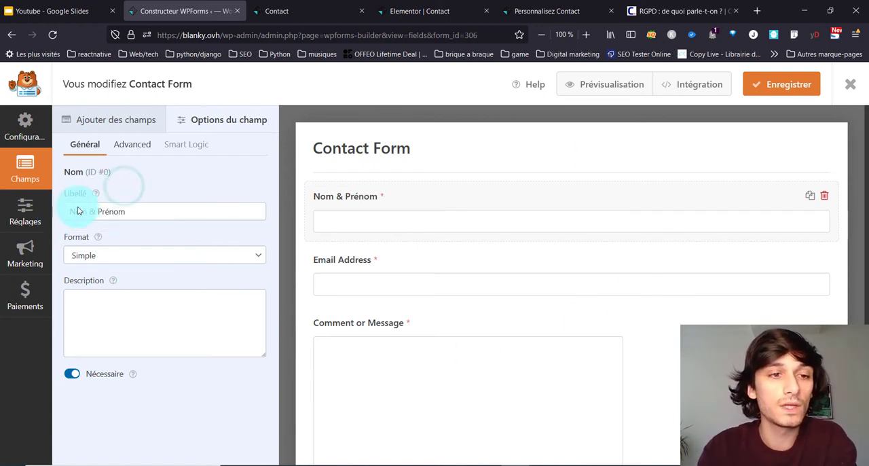
# Step: Try the Prénom Nom format on the name field and return it to Simple
pyautogui.click(198, 255)
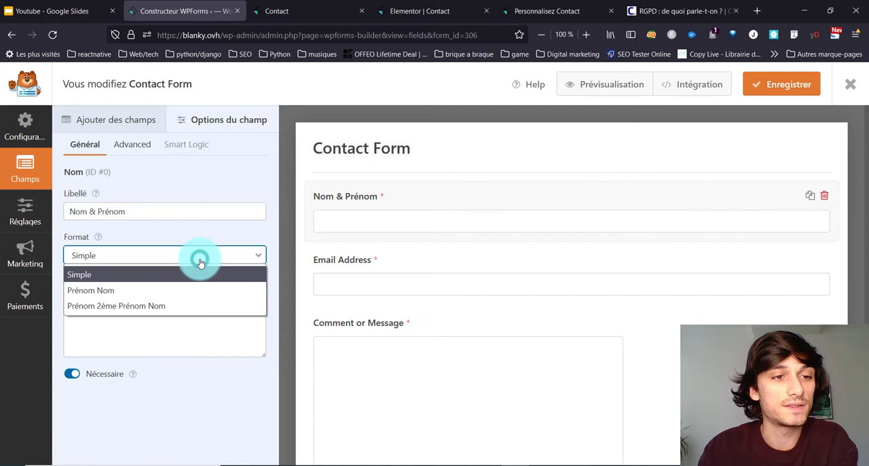
pyautogui.click(173, 290)
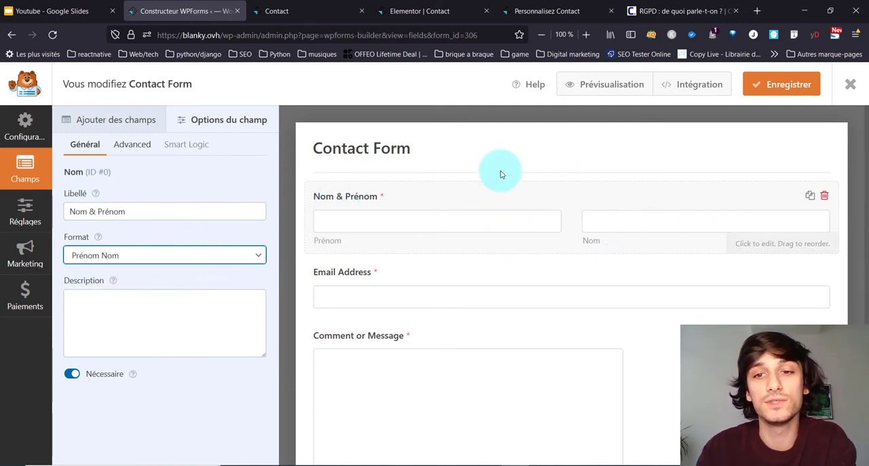
pyautogui.click(156, 256)
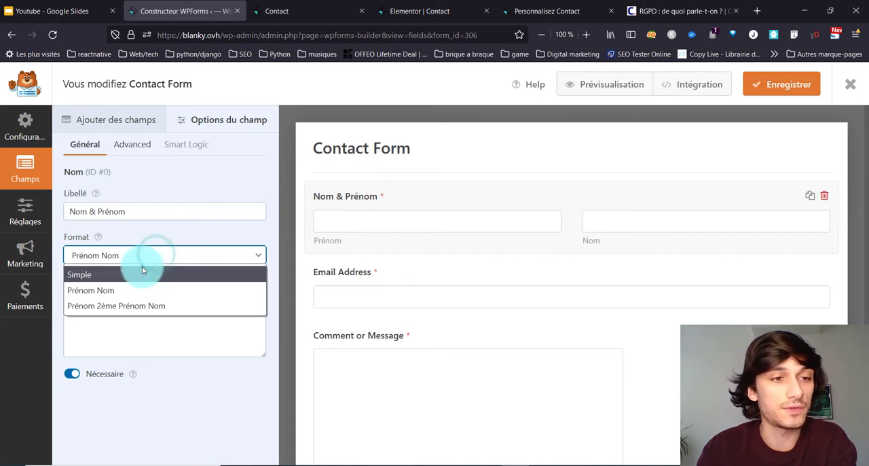
pyautogui.click(142, 272)
# Step: Set the name field's placeholder text to "Nom & Prénom *" in its advanced options
pyautogui.click(121, 149)
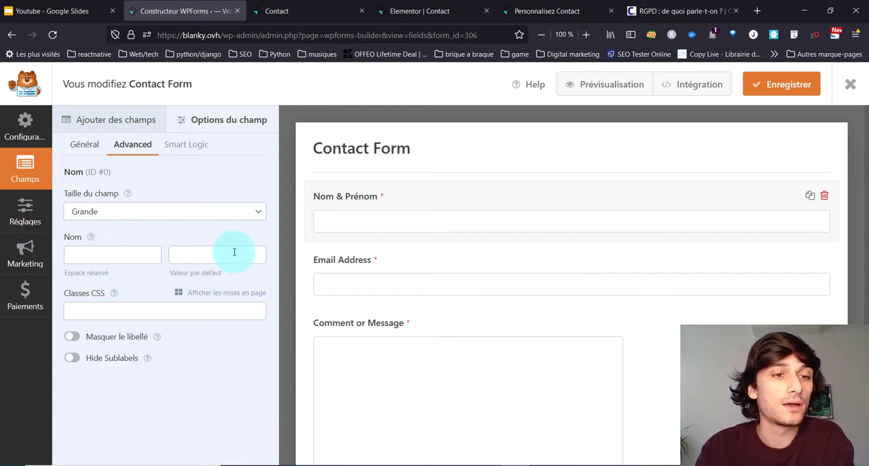
pyautogui.click(391, 230)
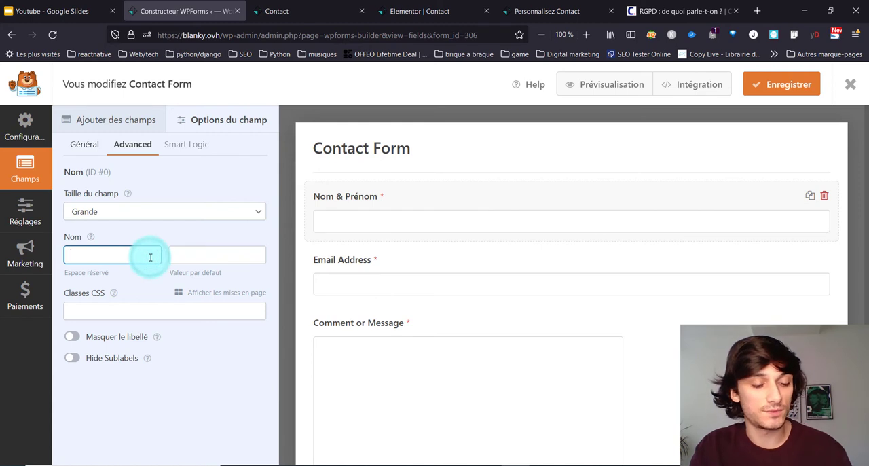
pyautogui.click(180, 241)
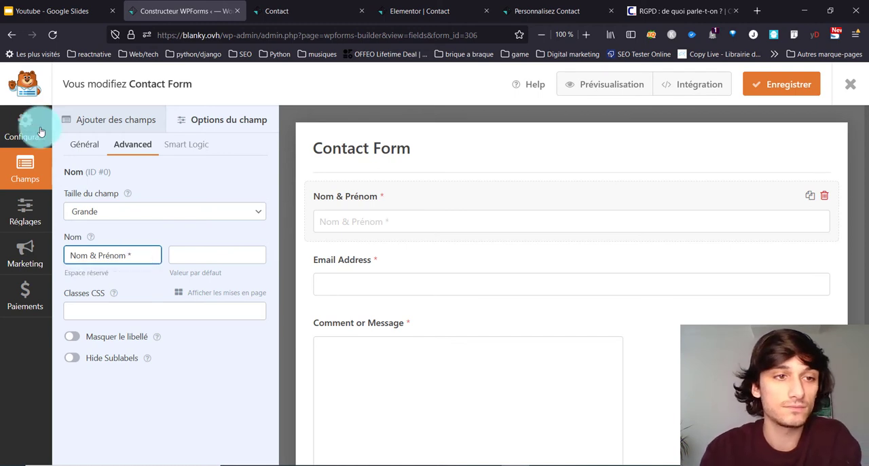
# Step: Clear the name field's label and turn off its Nécessaire option
pyautogui.click(94, 141)
pyautogui.moveTo(133, 216); pyautogui.dragTo(46, 209)
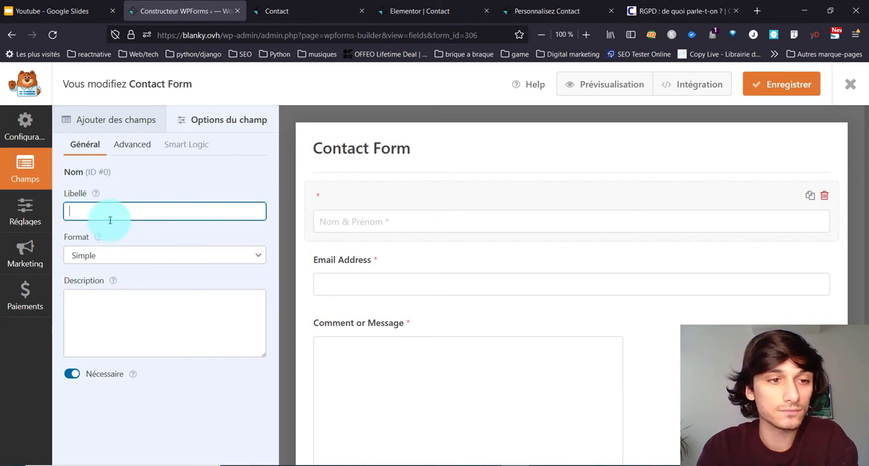
pyautogui.click(69, 374)
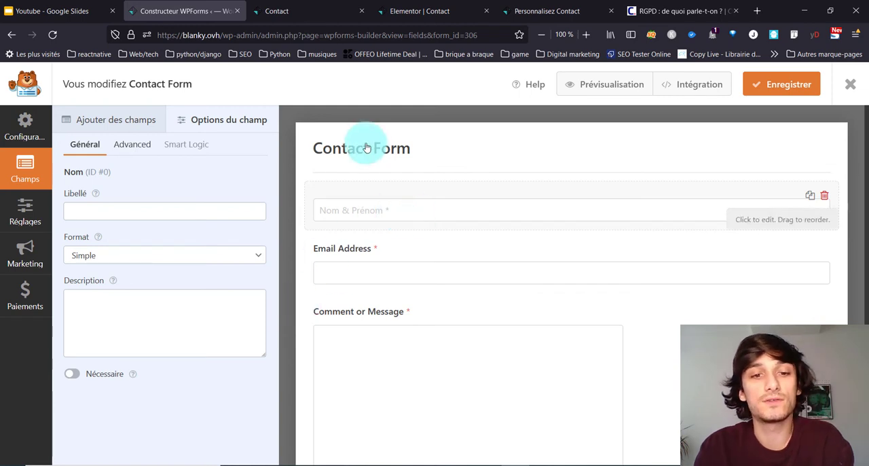
# Step: Check the options of the Comment or Message field and look over the list of fields that can be added
pyautogui.click(376, 321)
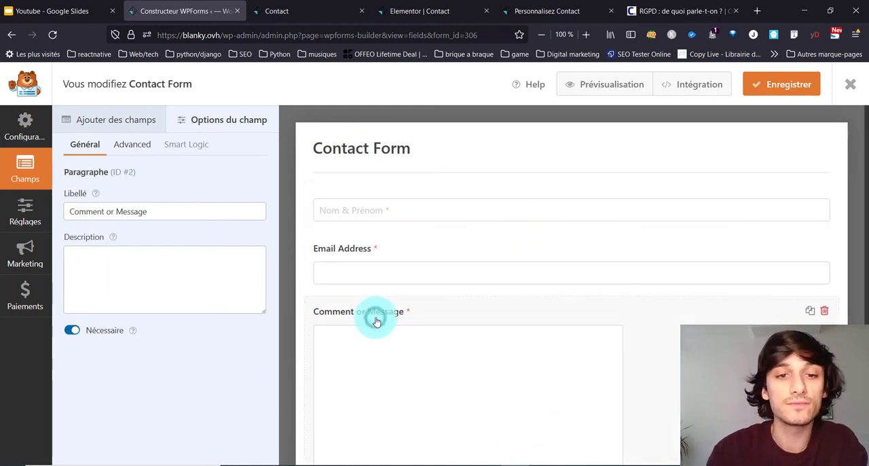
pyautogui.click(103, 123)
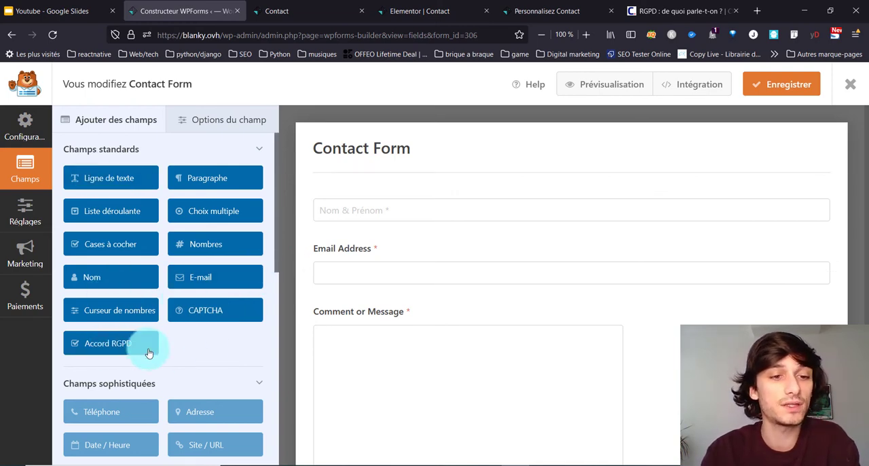
pyautogui.scroll(-2, 145, 346)
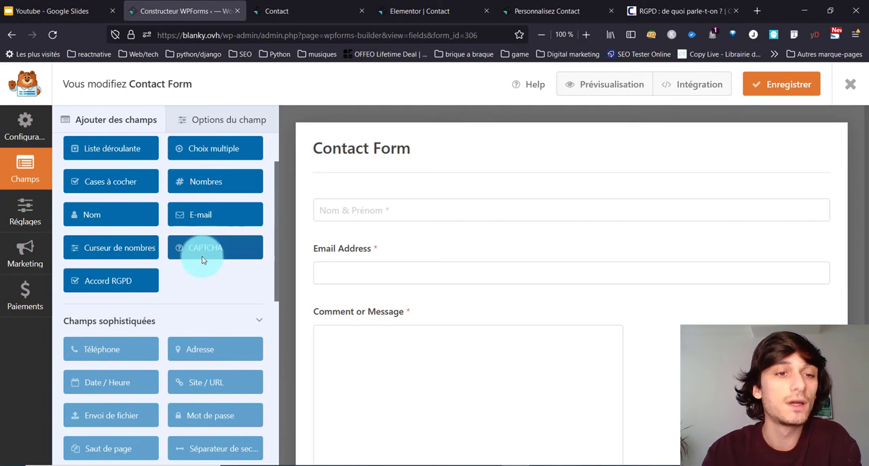
# Step: Review the form's general, notification and confirmation settings, including the email fields and the confirmation message
pyautogui.click(18, 233)
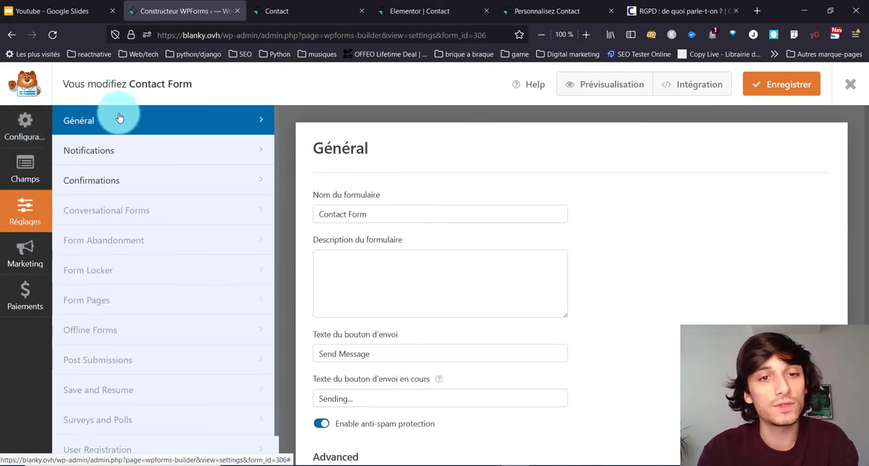
pyautogui.scroll(-2, 380, 281)
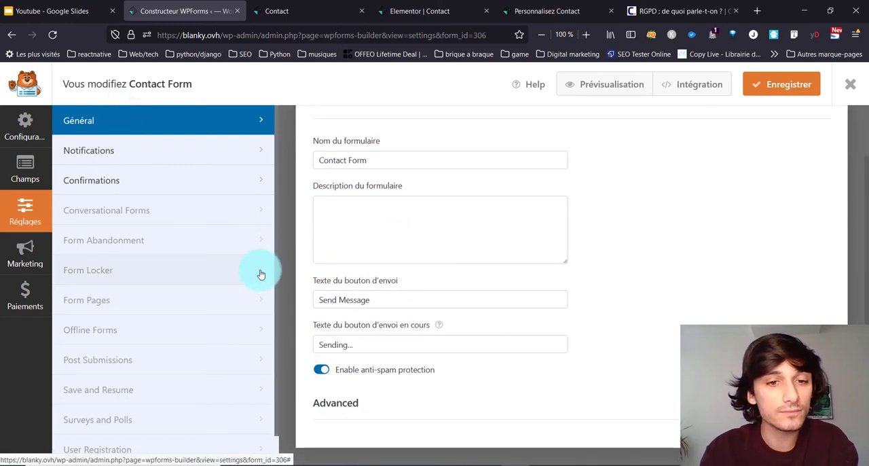
pyautogui.click(193, 150)
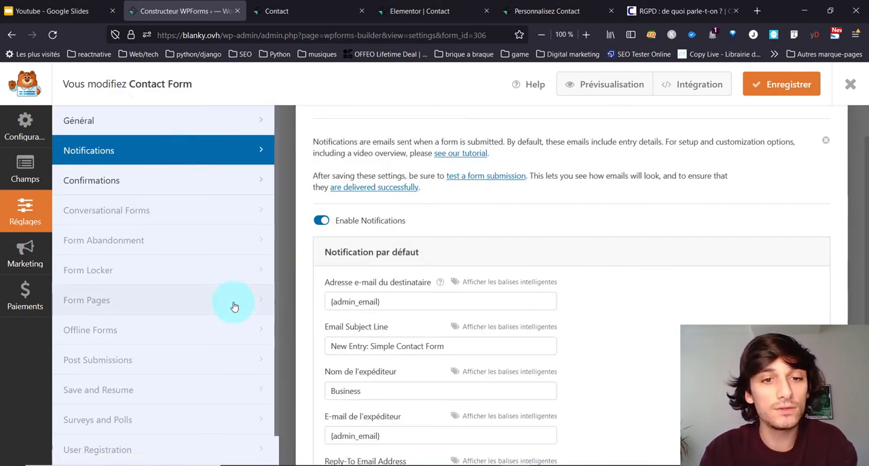
pyautogui.scroll(-2, 387, 286)
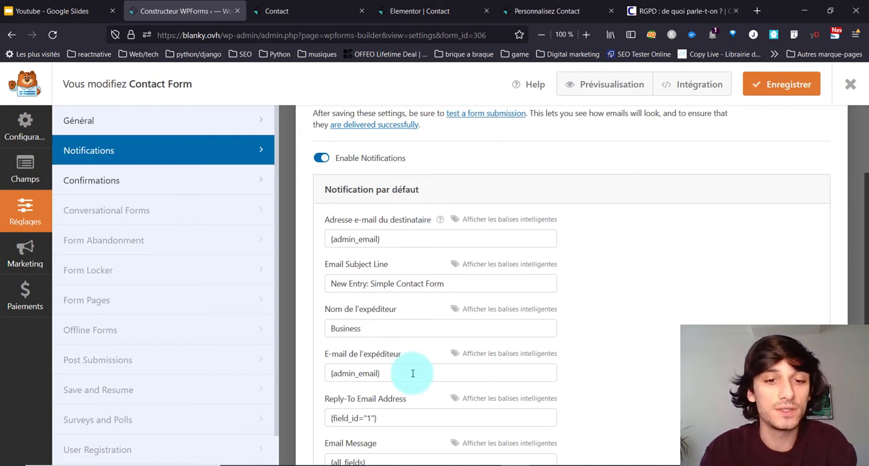
pyautogui.scroll(-3, 444, 337)
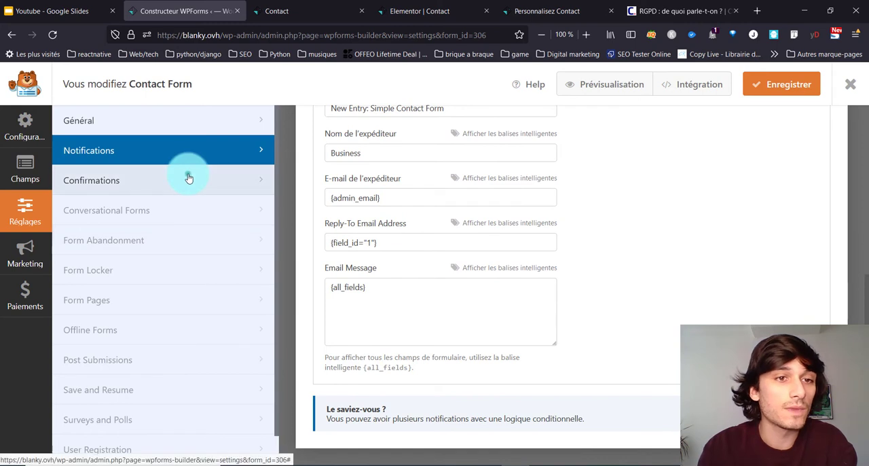
pyautogui.click(188, 177)
pyautogui.click(412, 274)
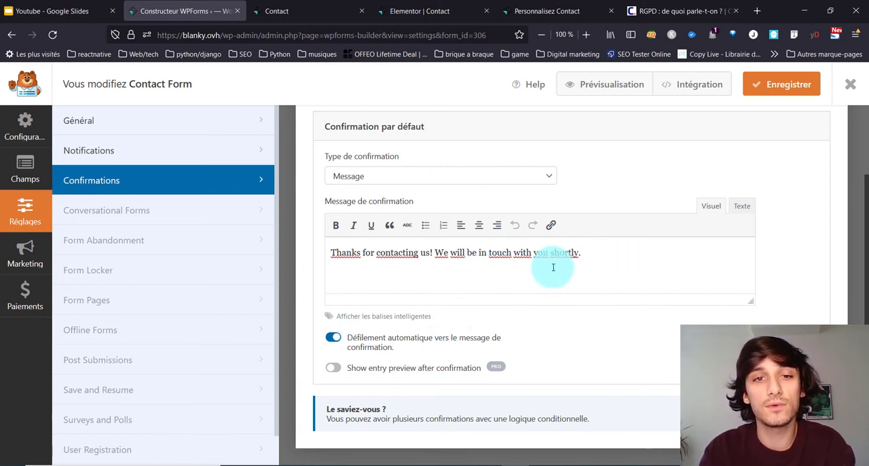
# Step: Return to the form's general settings and examine the submit button texts, anti-spam protection and expanded Advanced options
pyautogui.click(194, 144)
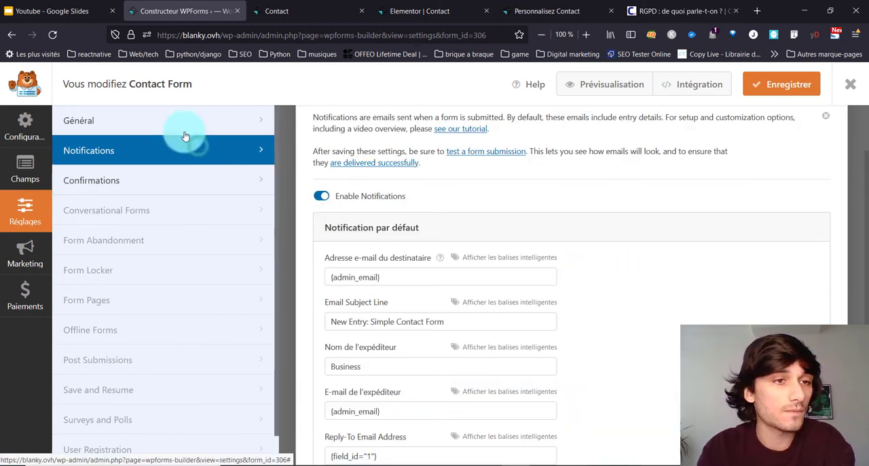
pyautogui.click(138, 126)
pyautogui.click(403, 228)
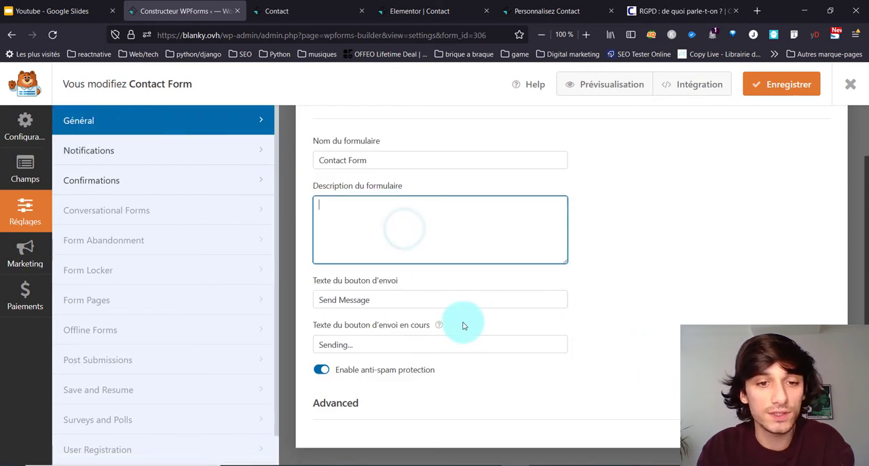
pyautogui.click(442, 395)
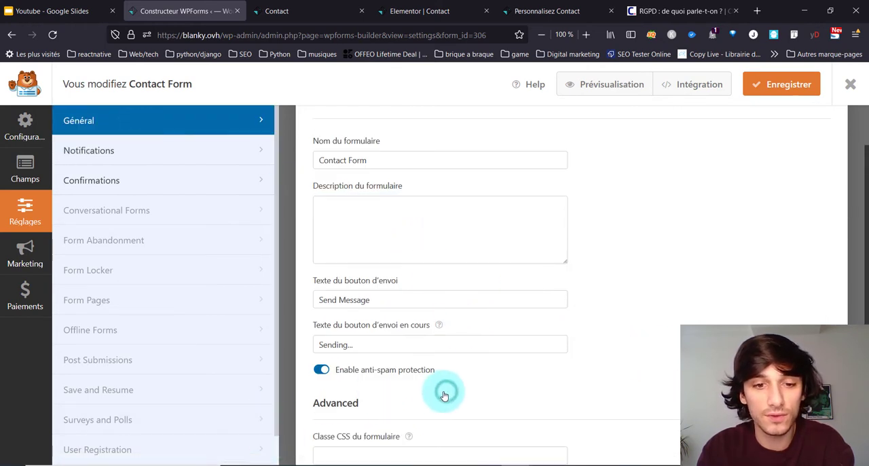
pyautogui.scroll(-2, 438, 393)
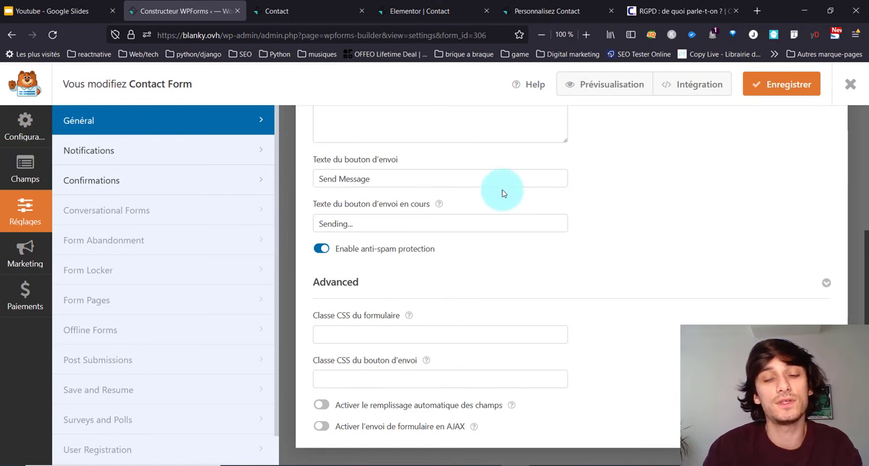
pyautogui.scroll(3, 437, 256)
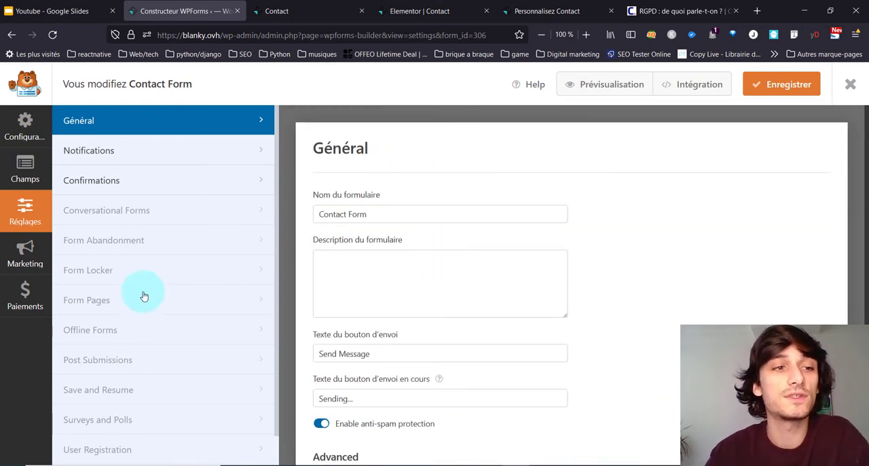
# Step: Add an Accord RGPD field to the contact form, between the Comment or Message field and the submit button
pyautogui.click(2, 181)
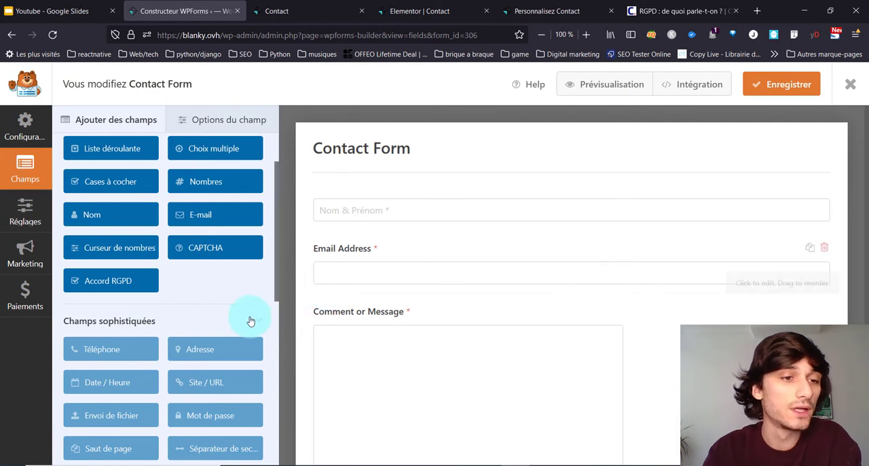
pyautogui.scroll(1, 249, 321)
pyautogui.scroll(1, 203, 258)
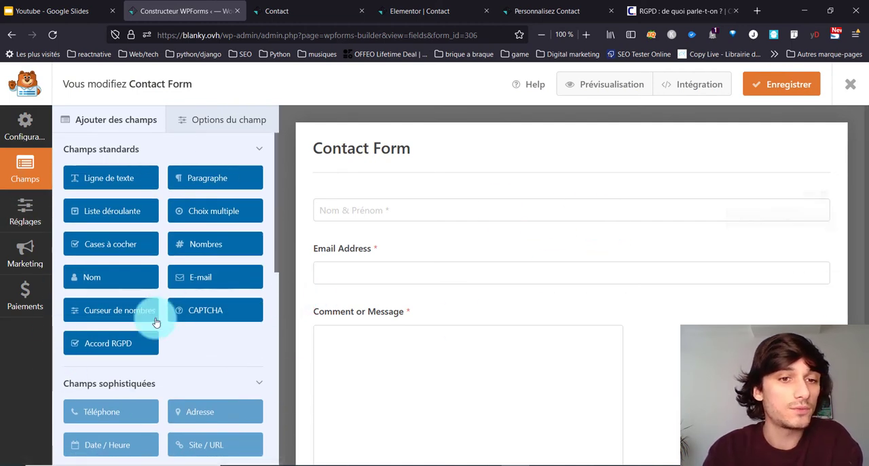
pyautogui.scroll(-4, 149, 333)
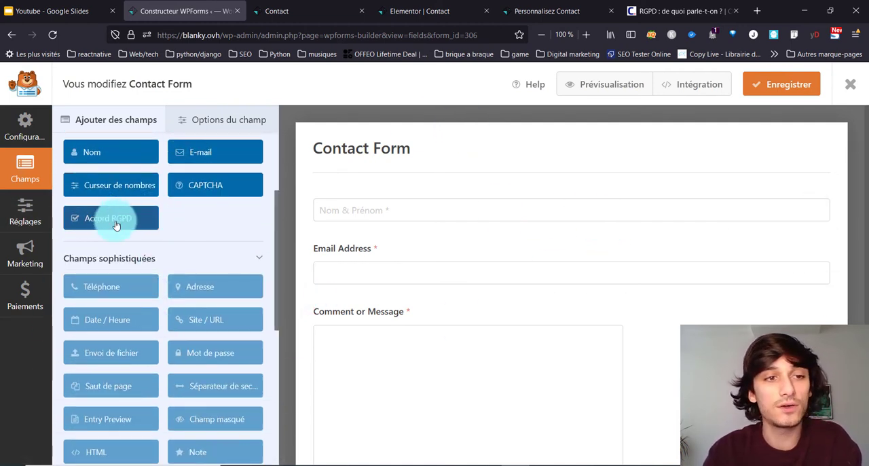
pyautogui.moveTo(231, 234); pyautogui.dragTo(360, 400)
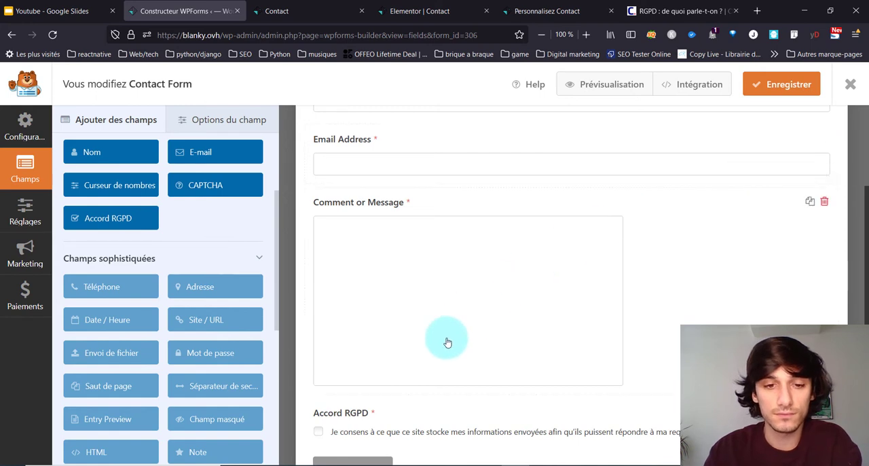
pyautogui.scroll(-1, 446, 342)
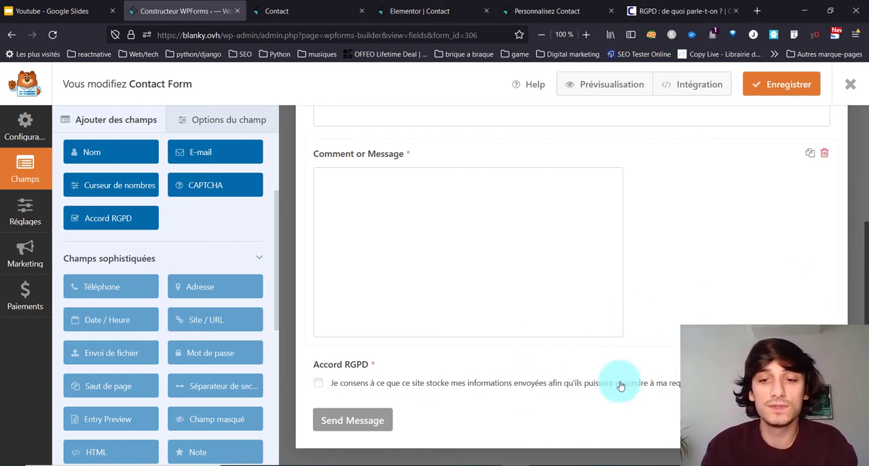
# Step: Open the options of the Accord RGPD field and examine its consent text
pyautogui.click(695, 383)
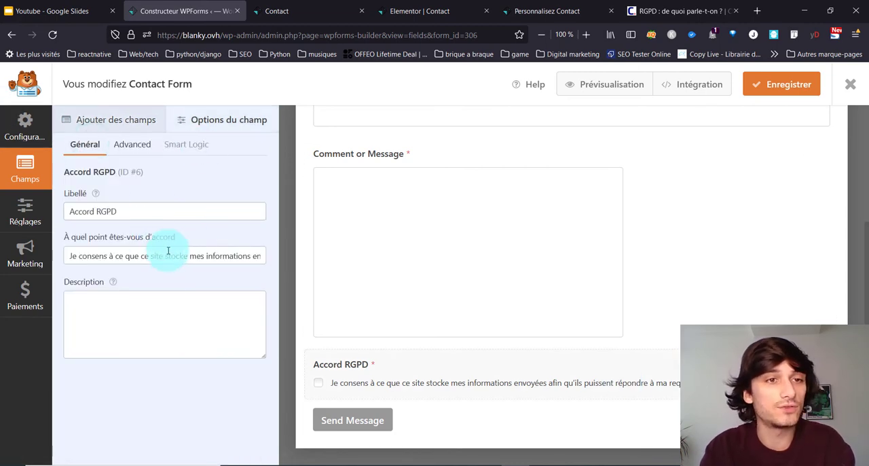
pyautogui.moveTo(158, 255); pyautogui.dragTo(242, 255)
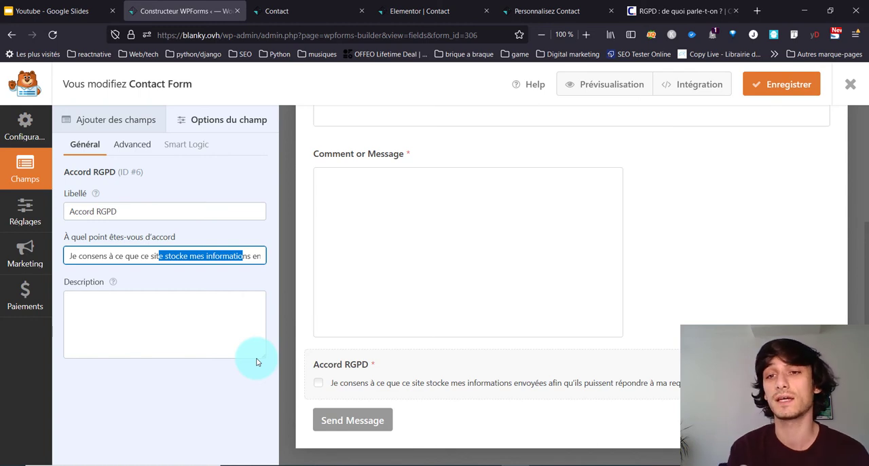
pyautogui.scroll(3, 429, 257)
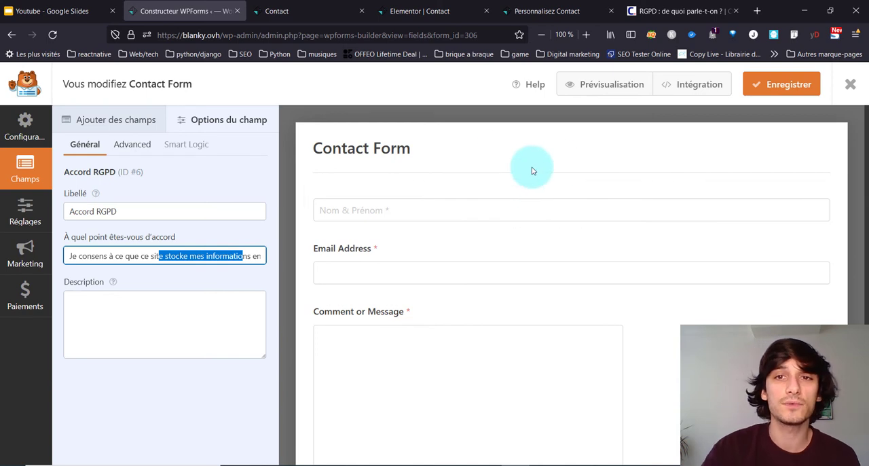
# Step: Check the choices for embedding the form in a page, dismiss them without embedding, and save the form
pyautogui.click(671, 90)
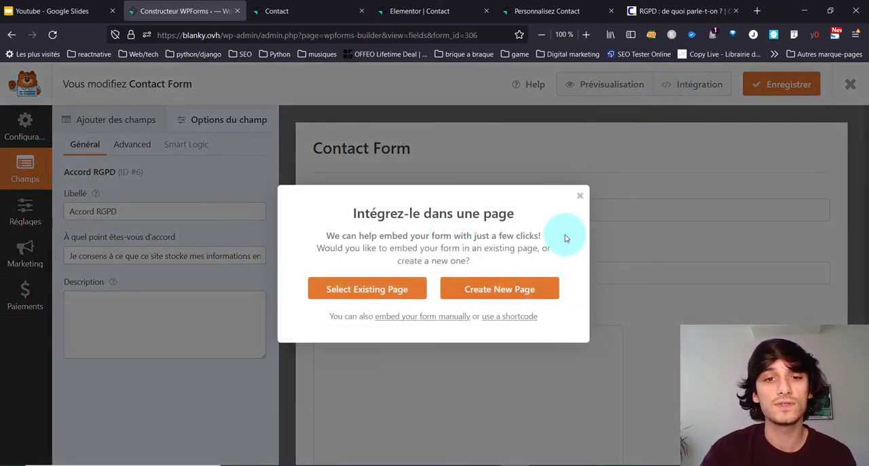
pyautogui.click(399, 292)
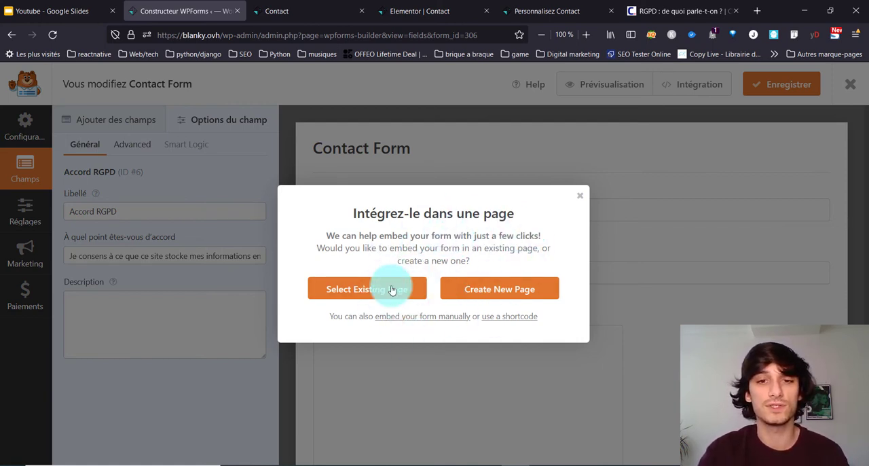
pyautogui.click(583, 197)
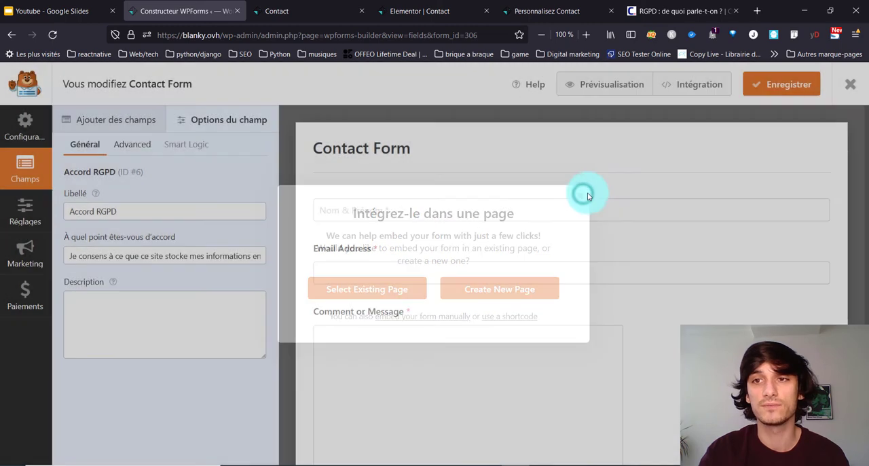
pyautogui.click(769, 92)
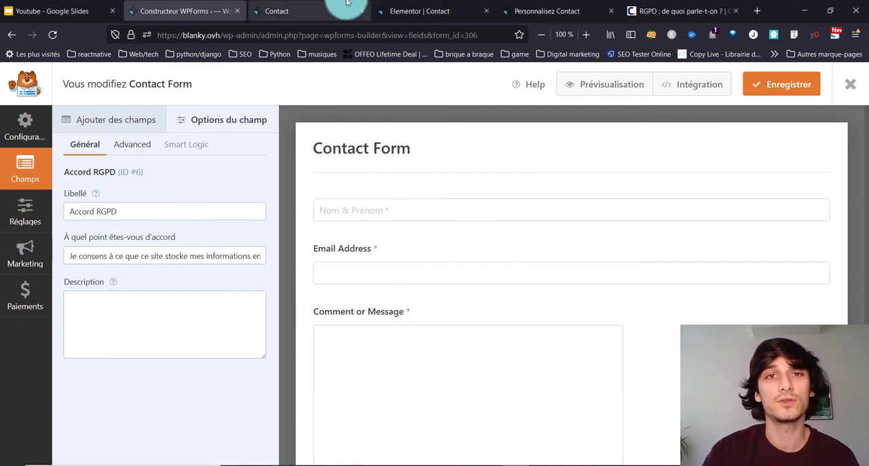
# Step: Switch to the Contact page in Elementor and search the available widgets for "cont" to locate the WPForms widget
pyautogui.click(389, 8)
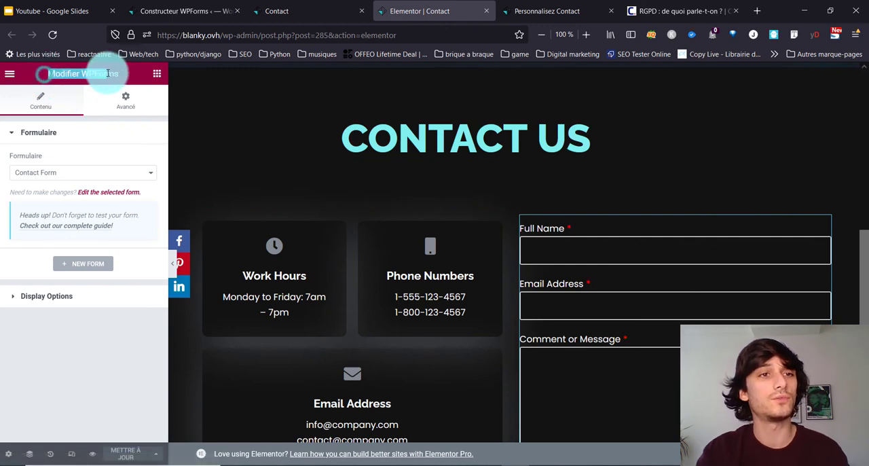
pyautogui.moveTo(111, 74); pyautogui.dragTo(16, 83)
pyautogui.click(10, 75)
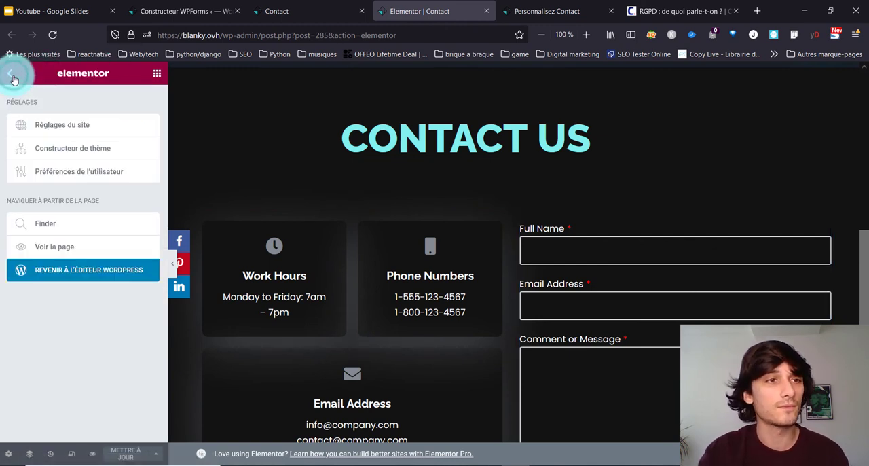
pyautogui.click(10, 76)
pyautogui.click(60, 125)
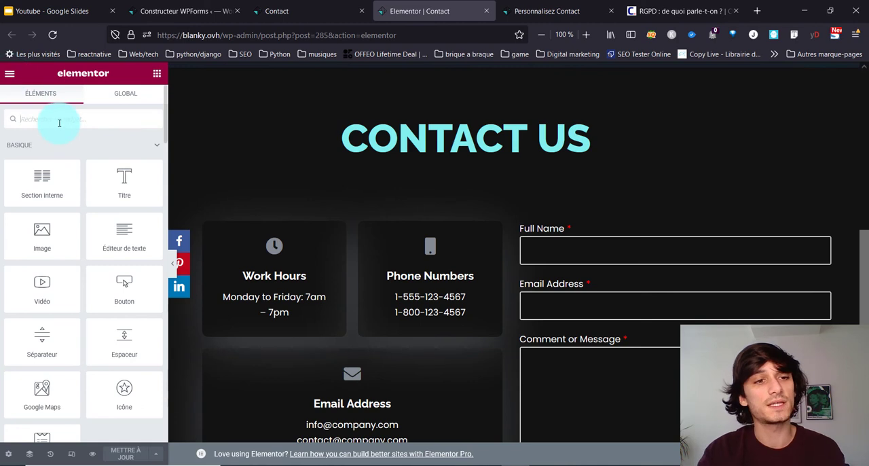
pyautogui.write('cont')
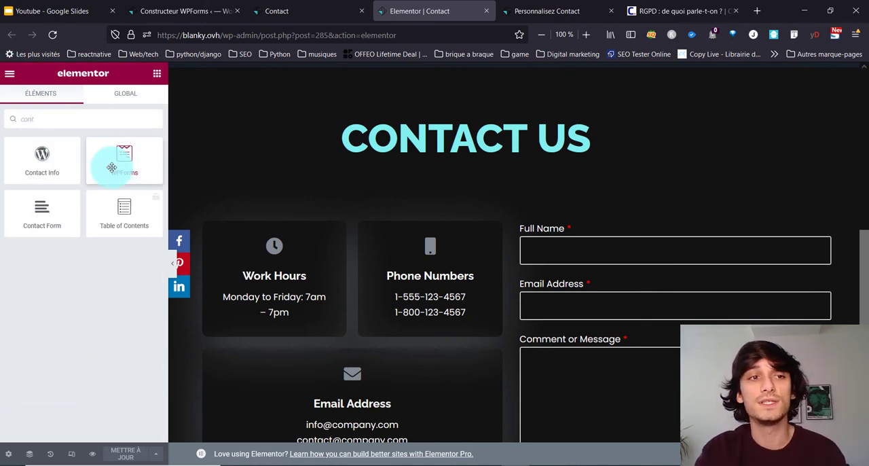
pyautogui.moveTo(111, 166); pyautogui.dragTo(165, 173)
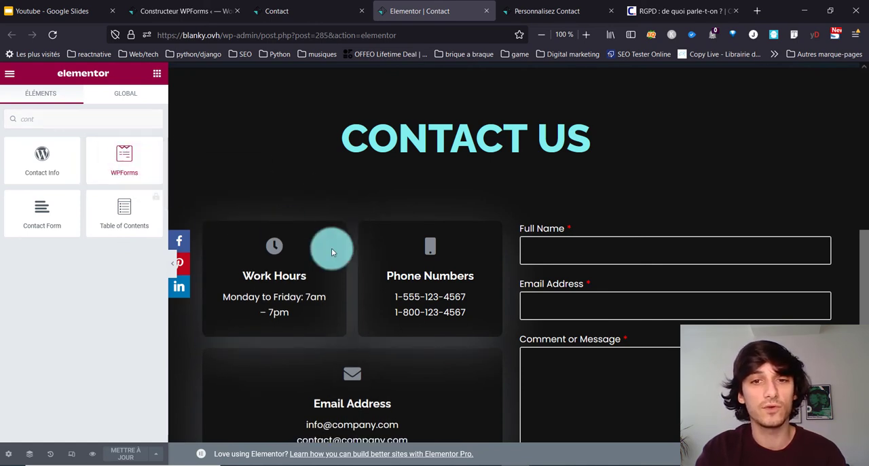
# Step: Select the page's WPForms widget and examine its form selection and Display Options
pyautogui.click(822, 229)
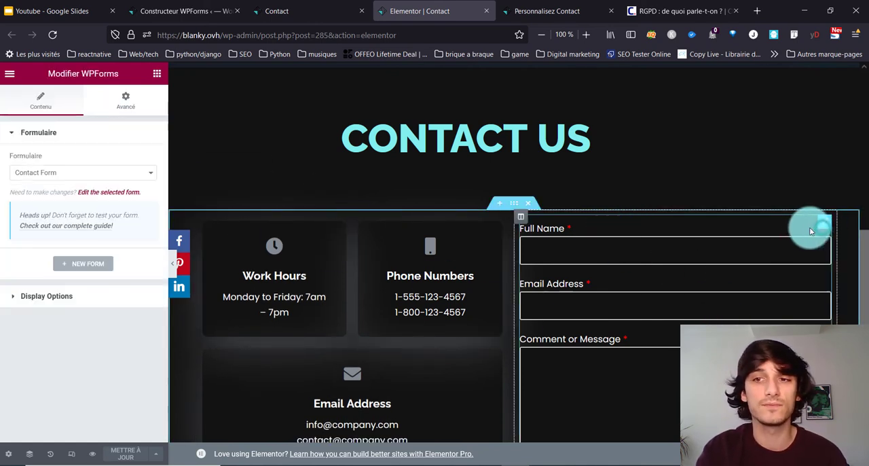
pyautogui.click(150, 173)
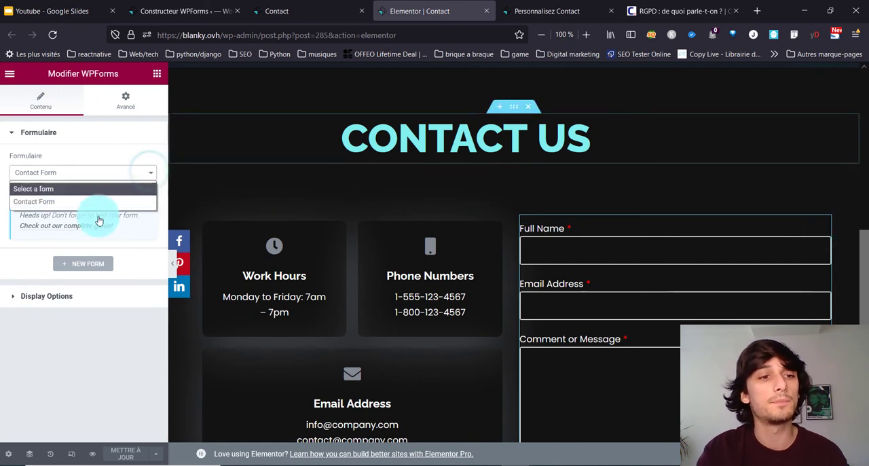
pyautogui.click(121, 107)
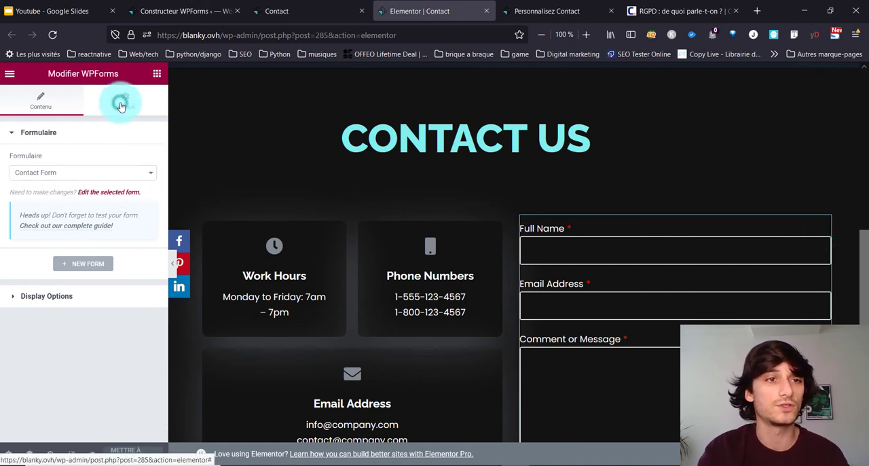
pyautogui.click(30, 102)
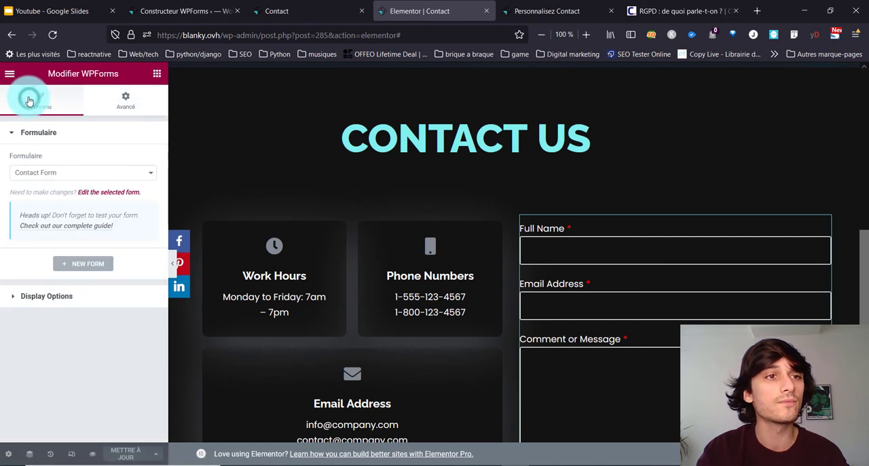
pyautogui.click(51, 300)
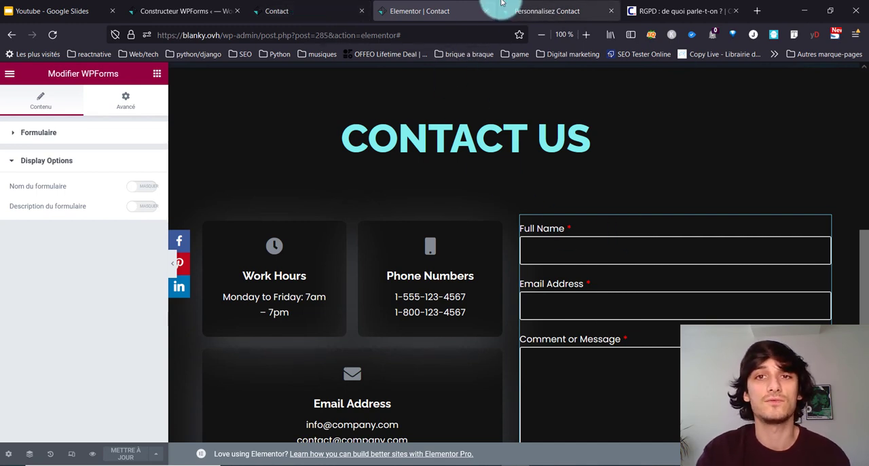
# Step: Switch to the WordPress customizer and review the styling settings for form fields, input text and form labels
pyautogui.click(533, 10)
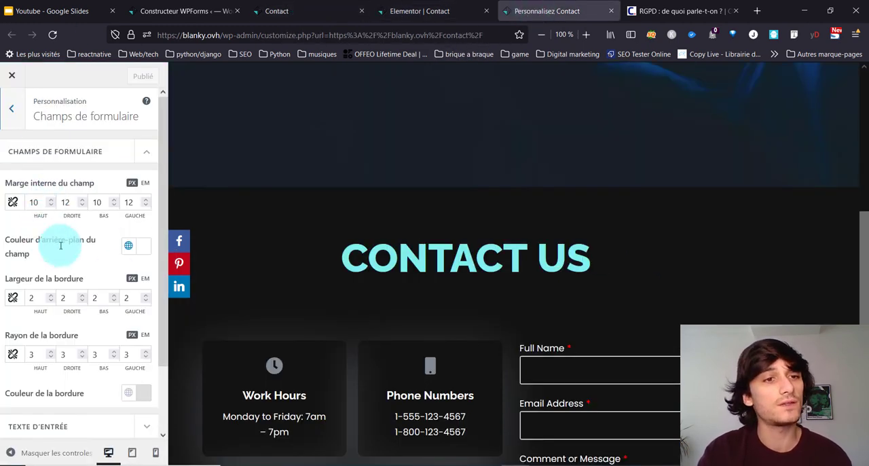
pyautogui.scroll(-2, 62, 272)
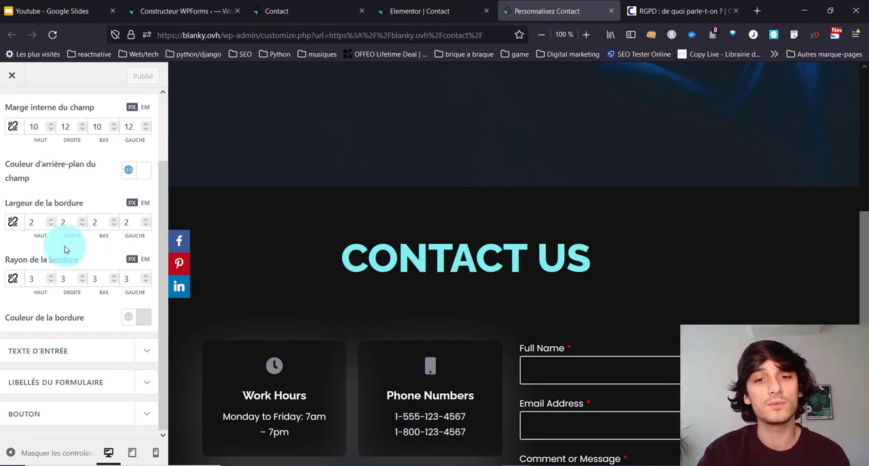
pyautogui.click(26, 353)
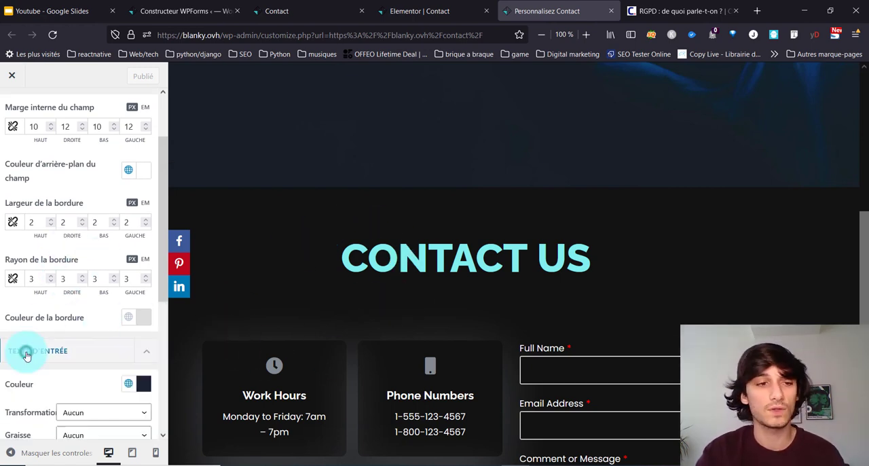
pyautogui.scroll(-6, 25, 350)
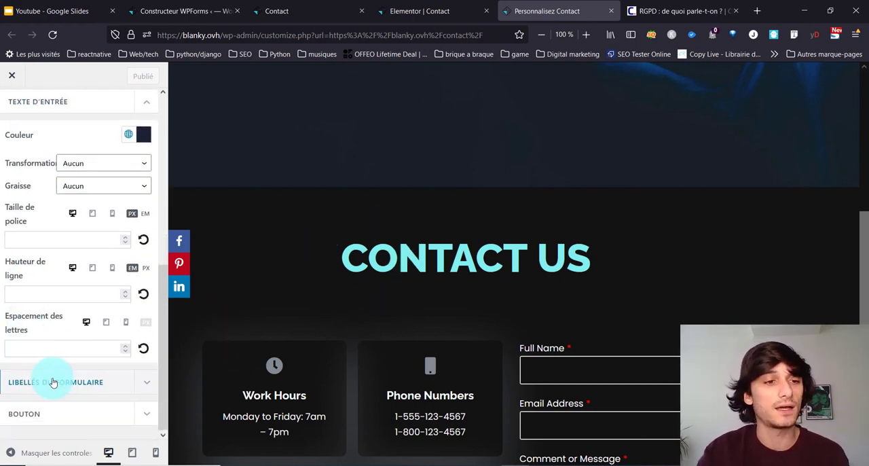
pyautogui.click(53, 382)
pyautogui.scroll(-3, 51, 374)
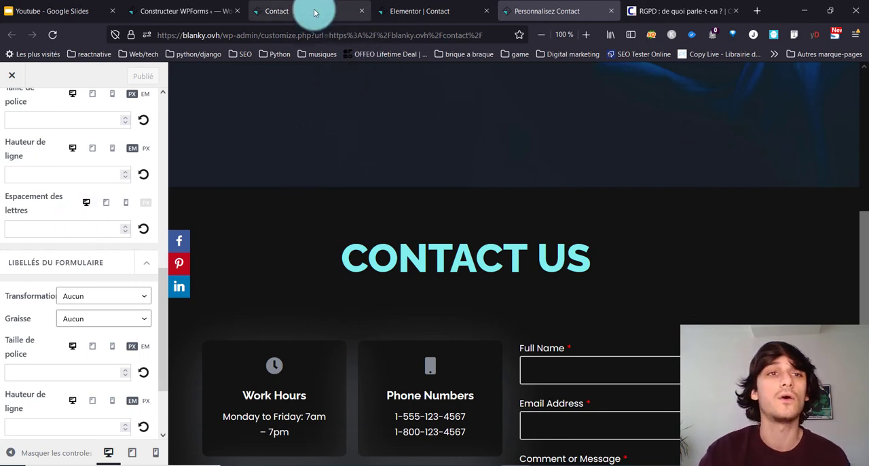
# Step: Return to the WPForms builder and review the default notification's recipient, subject, sender, reply-to and message settings
pyautogui.click(207, 3)
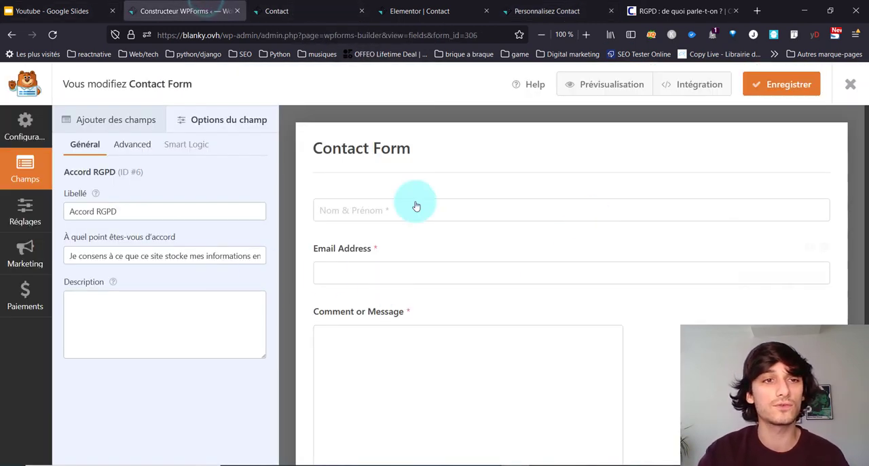
pyautogui.click(26, 209)
pyautogui.click(115, 156)
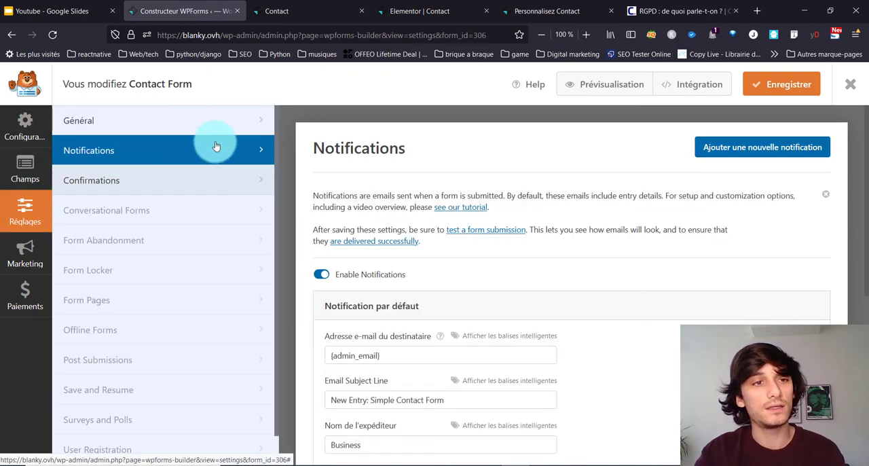
pyautogui.scroll(-3, 534, 378)
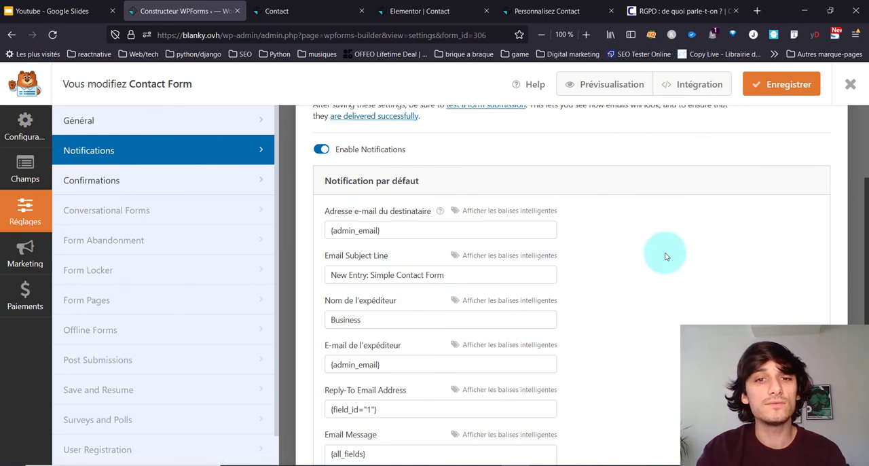
pyautogui.scroll(-2, 452, 246)
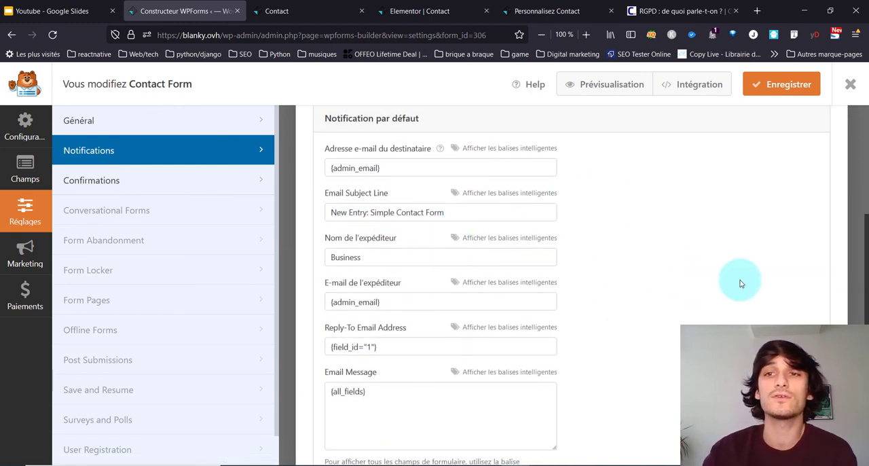
pyautogui.scroll(-3, 522, 307)
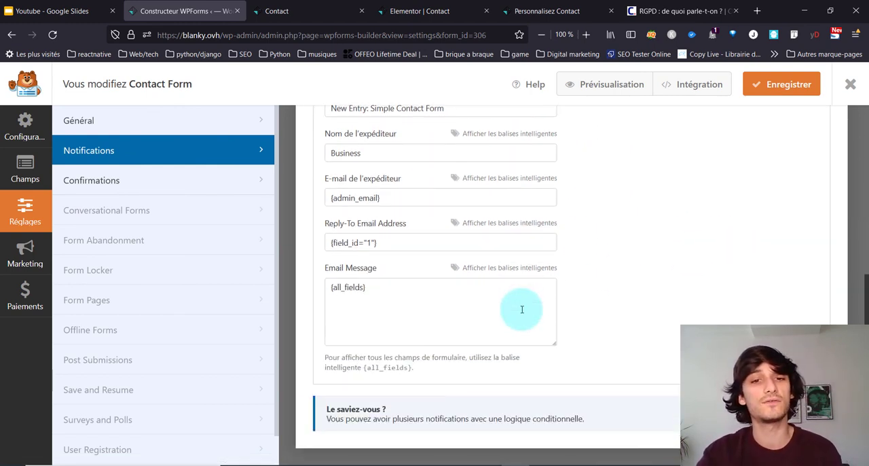